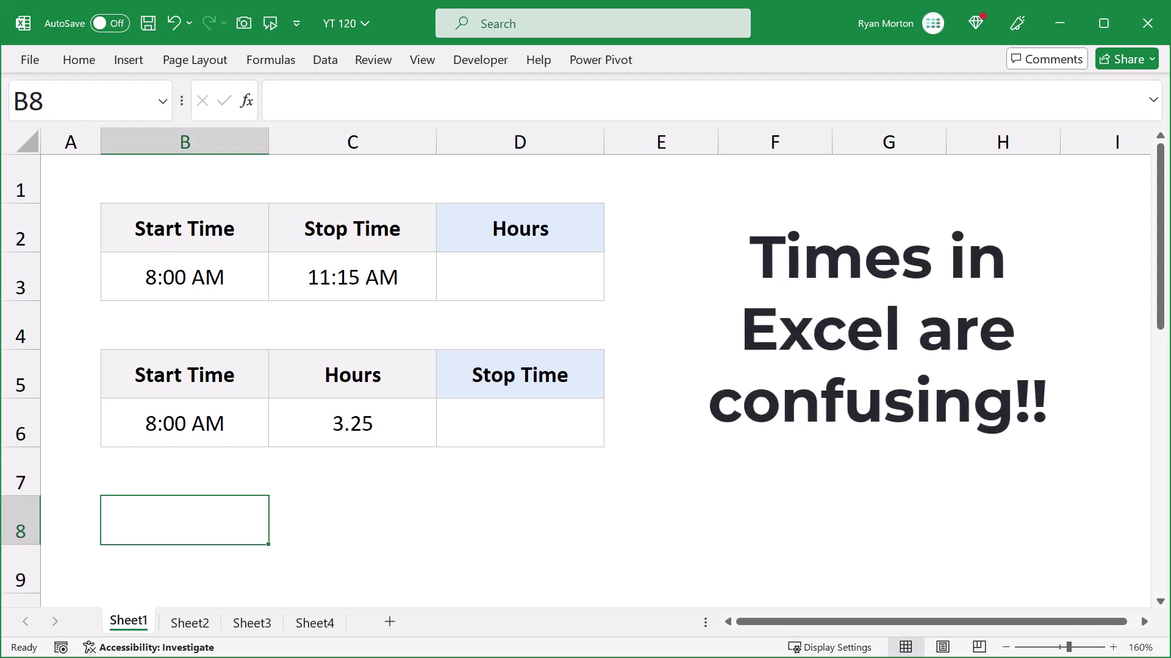
- Enter =C3-B3 in Sheet1's Hours cell D3, giving 0.14
{"action": "left_click", "coordinate": [576, 269]}
{"action": "type", "text": "="}
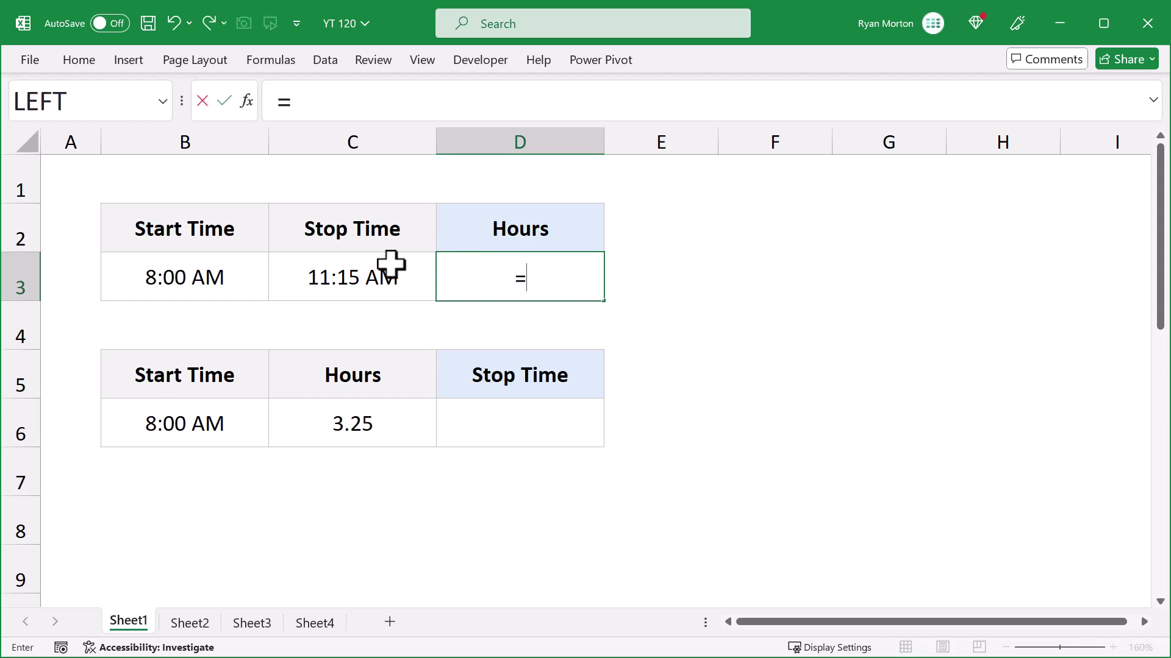
{"action": "left_click", "coordinate": [390, 264]}
{"action": "type", "text": "-"}
{"action": "left_click", "coordinate": [230, 272]}
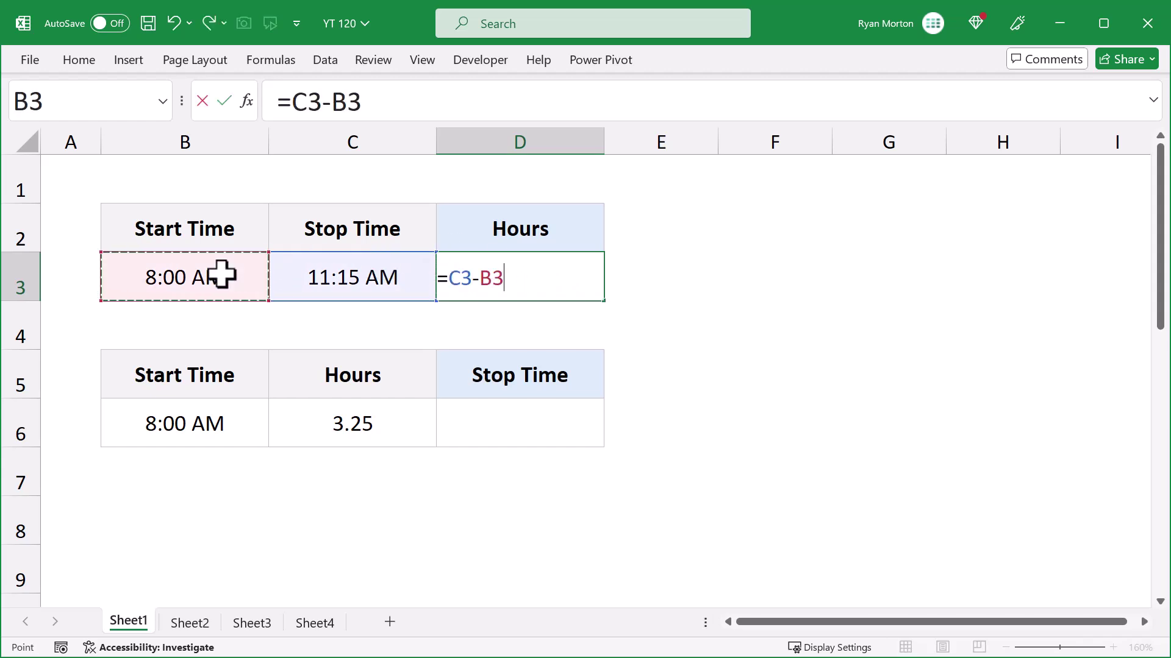
{"action": "key", "text": "Return"}
{"action": "left_click", "coordinate": [561, 278]}
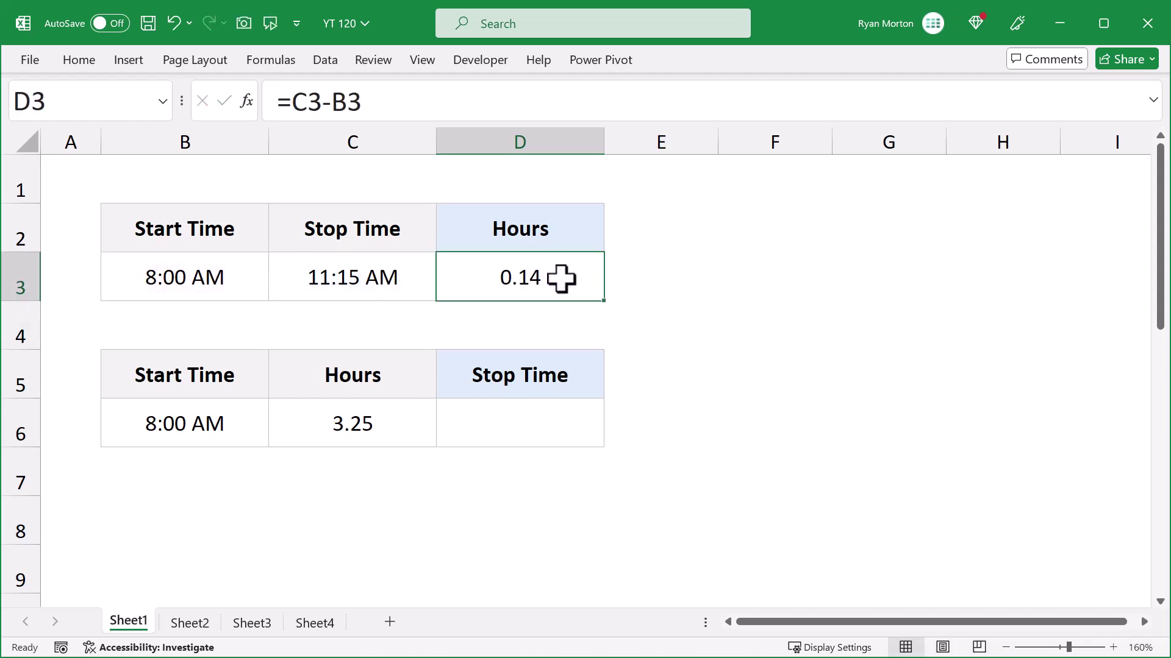
- Enter =B6+C6 in the Stop Time cell D6, giving 2:00 PM
{"action": "left_click", "coordinate": [509, 431]}
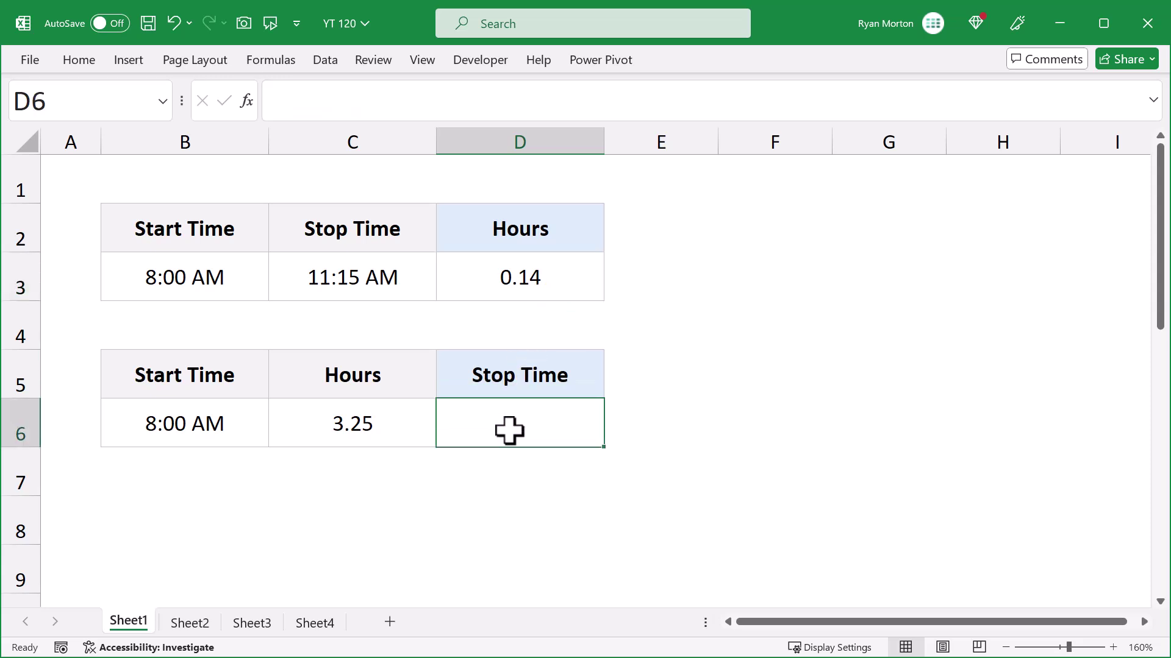
{"action": "type", "text": "="}
{"action": "left_click", "coordinate": [214, 423]}
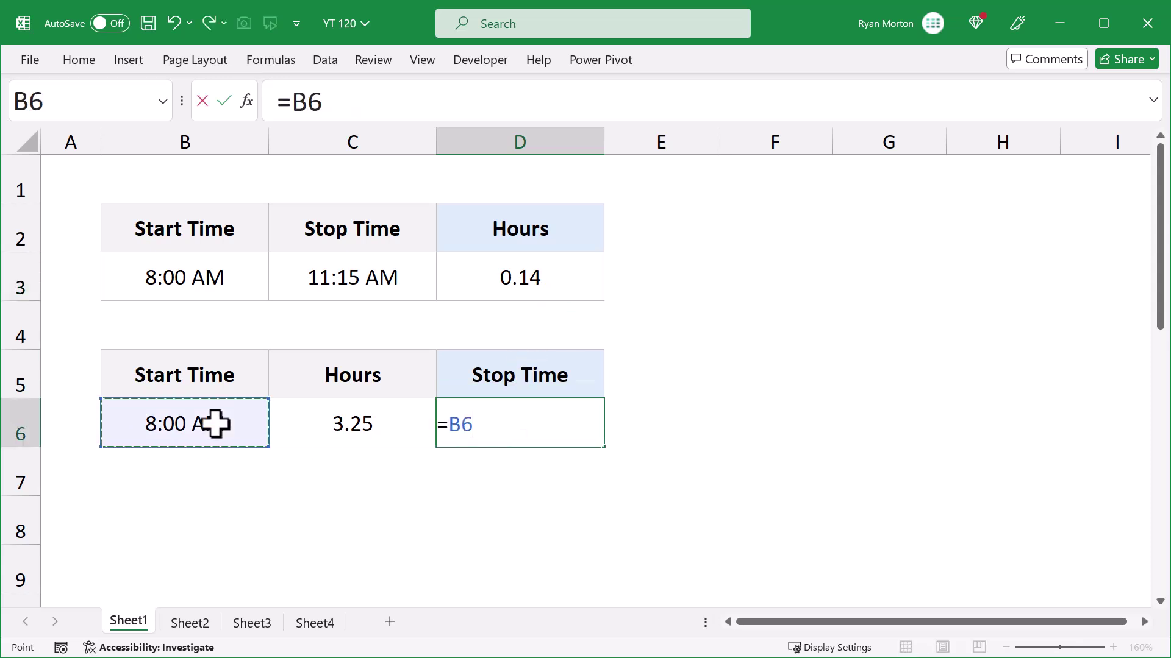
{"action": "type", "text": "+"}
{"action": "left_click", "coordinate": [334, 412]}
{"action": "key", "text": "Return"}
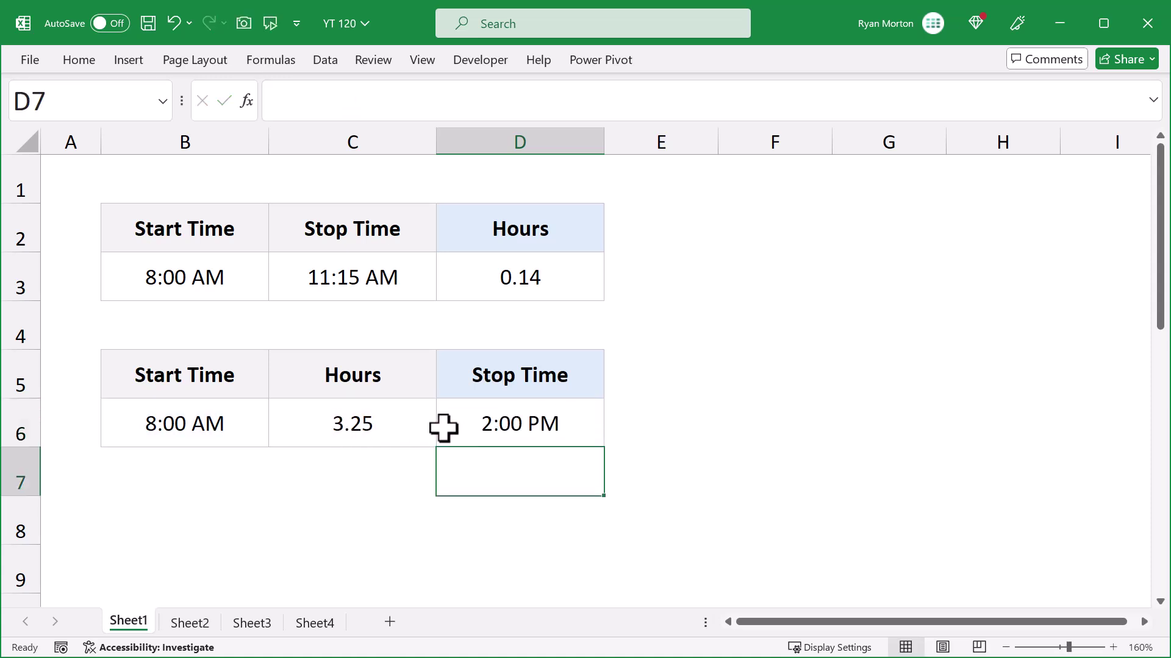
{"action": "left_click", "coordinate": [576, 421]}
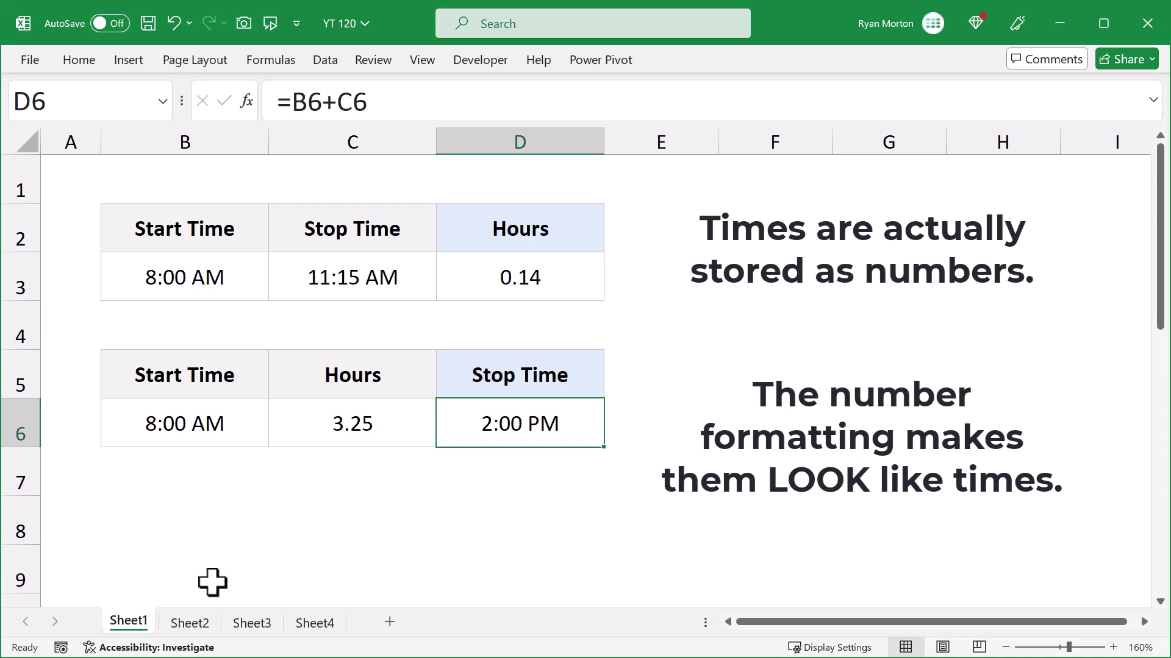
- On Sheet2, format the 6:00 AM cell B3 as General to show 0.25, then go to Sheet3
{"action": "left_click", "coordinate": [198, 626]}
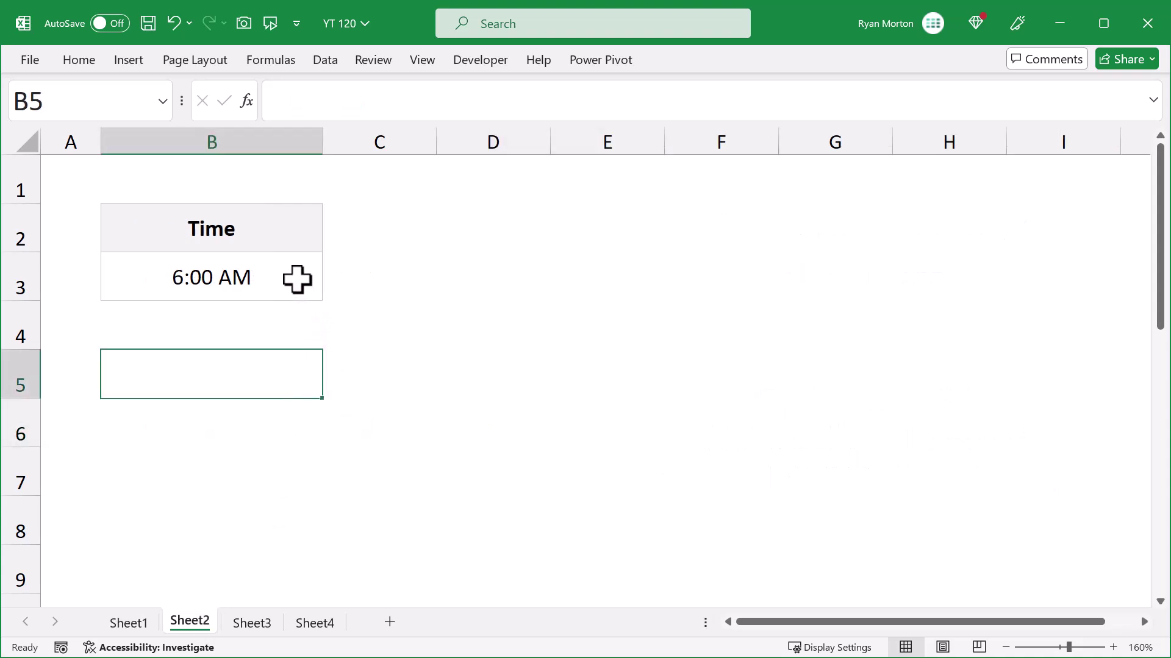
{"action": "left_click", "coordinate": [284, 274]}
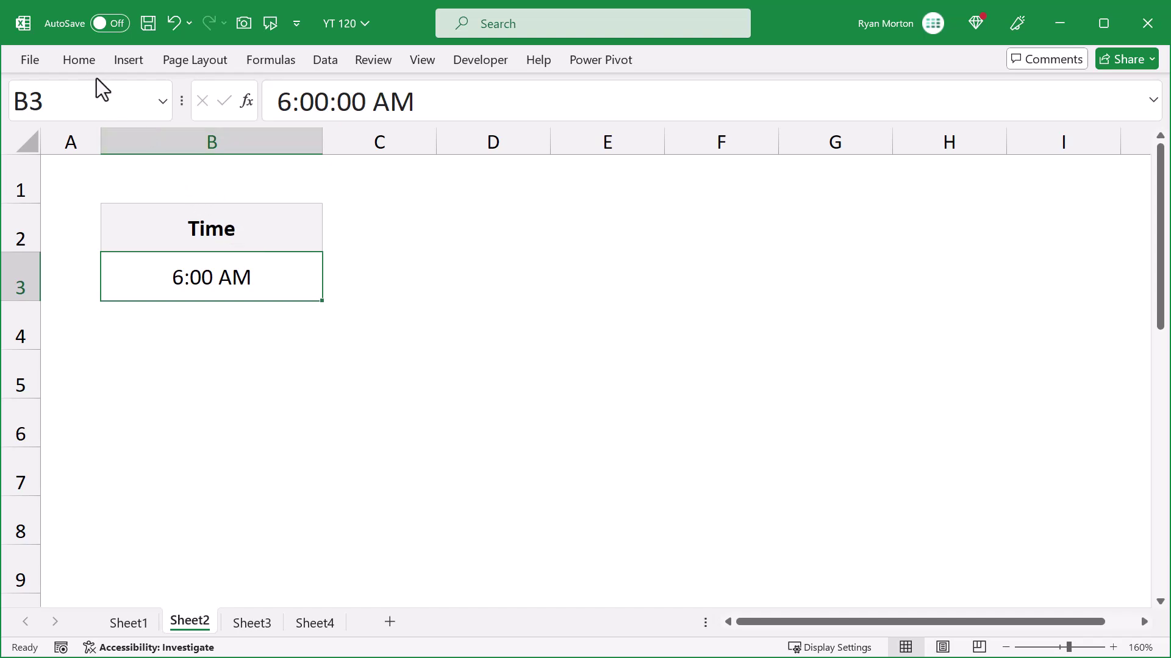
{"action": "left_click", "coordinate": [89, 61]}
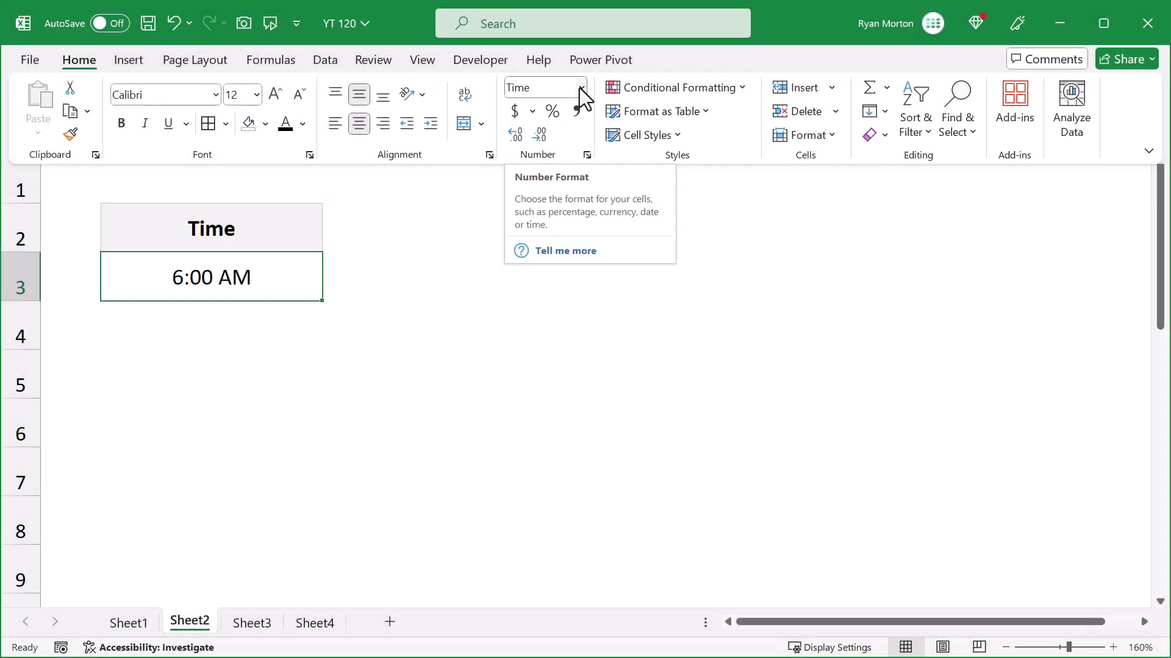
{"action": "left_click", "coordinate": [581, 90]}
{"action": "left_click", "coordinate": [587, 125]}
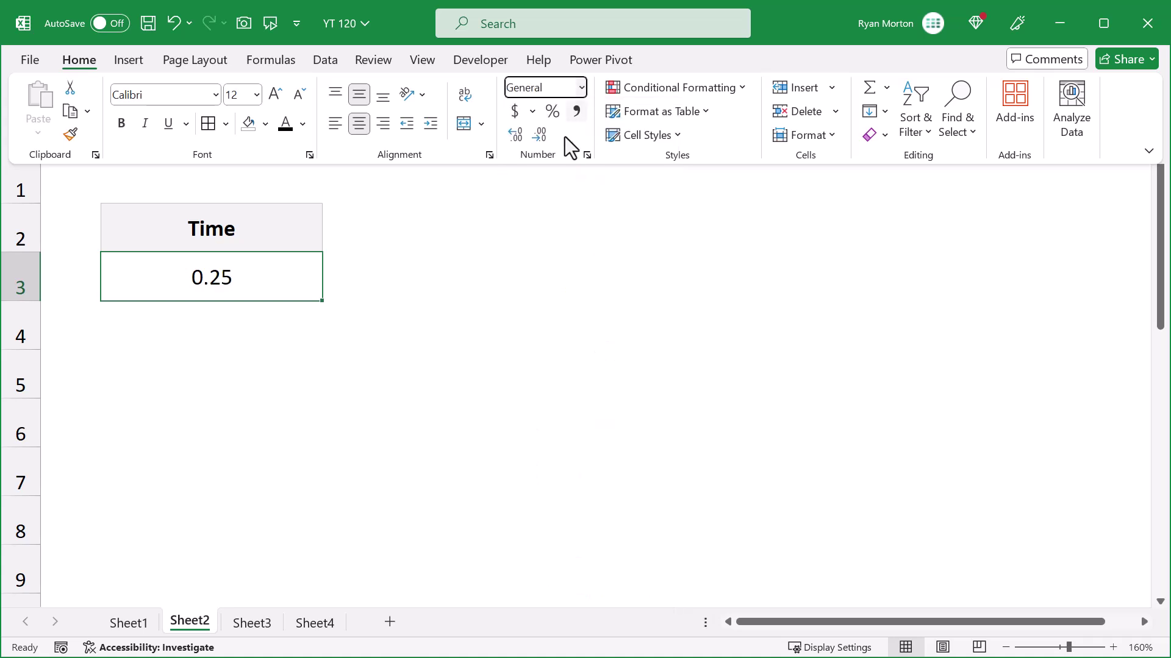
{"action": "key", "text": "ctrl+F1"}
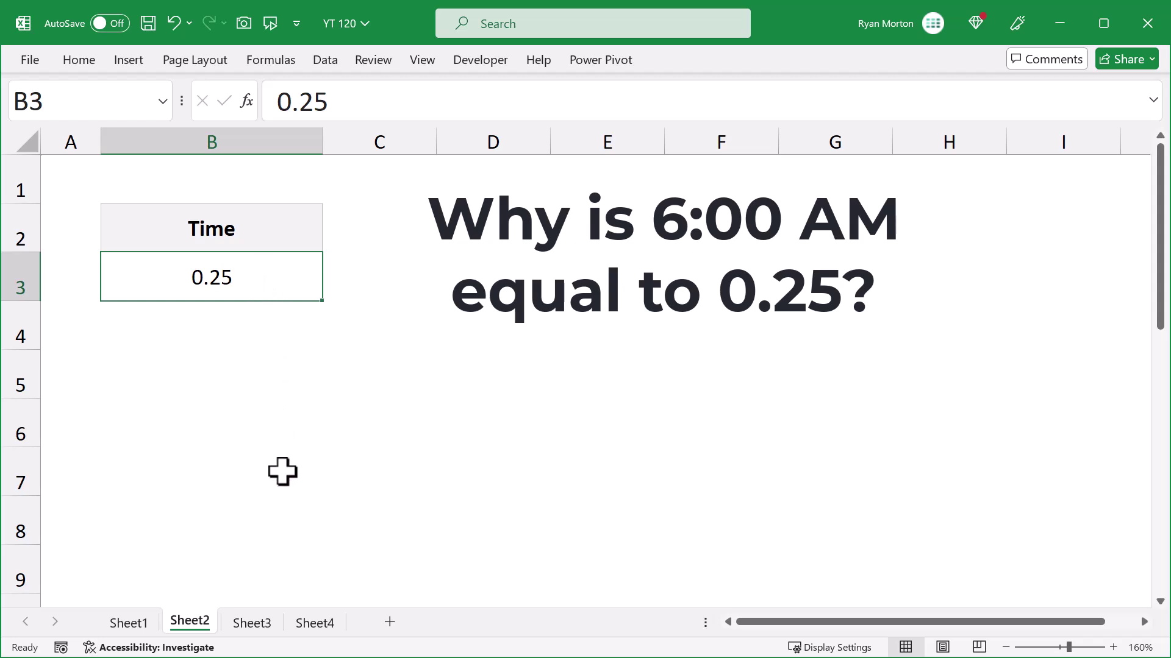
{"action": "left_click", "coordinate": [272, 621]}
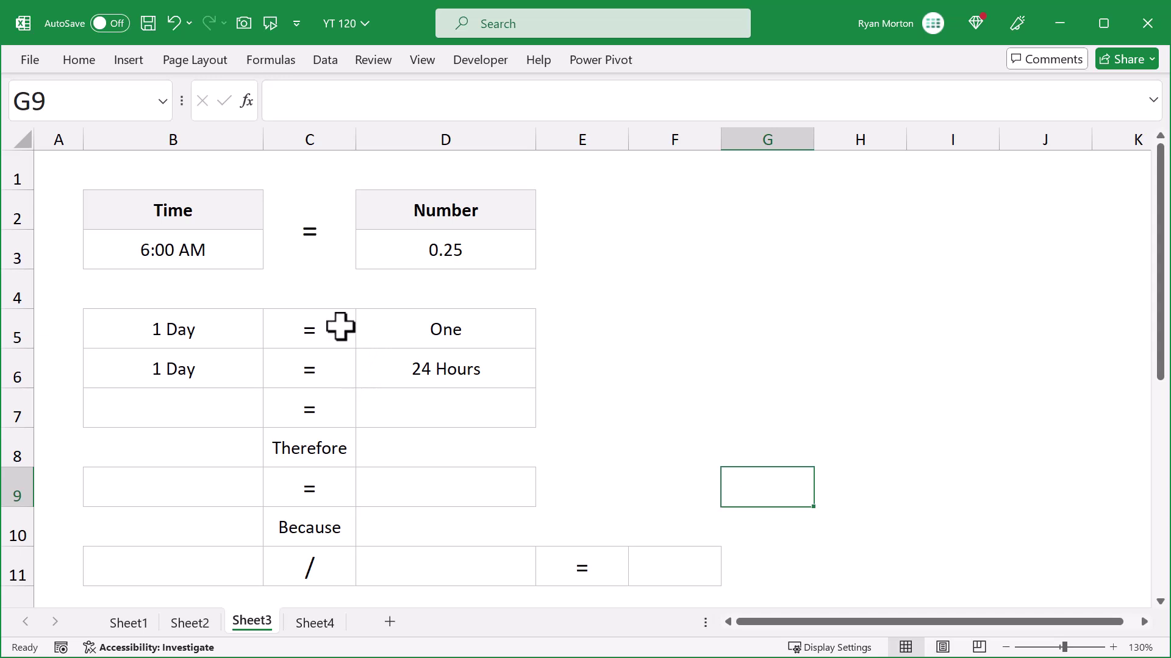
- Point out Sheet3's rows equating 1 Day with One and 1 Day with 24 Hours
{"action": "left_click", "coordinate": [244, 332]}
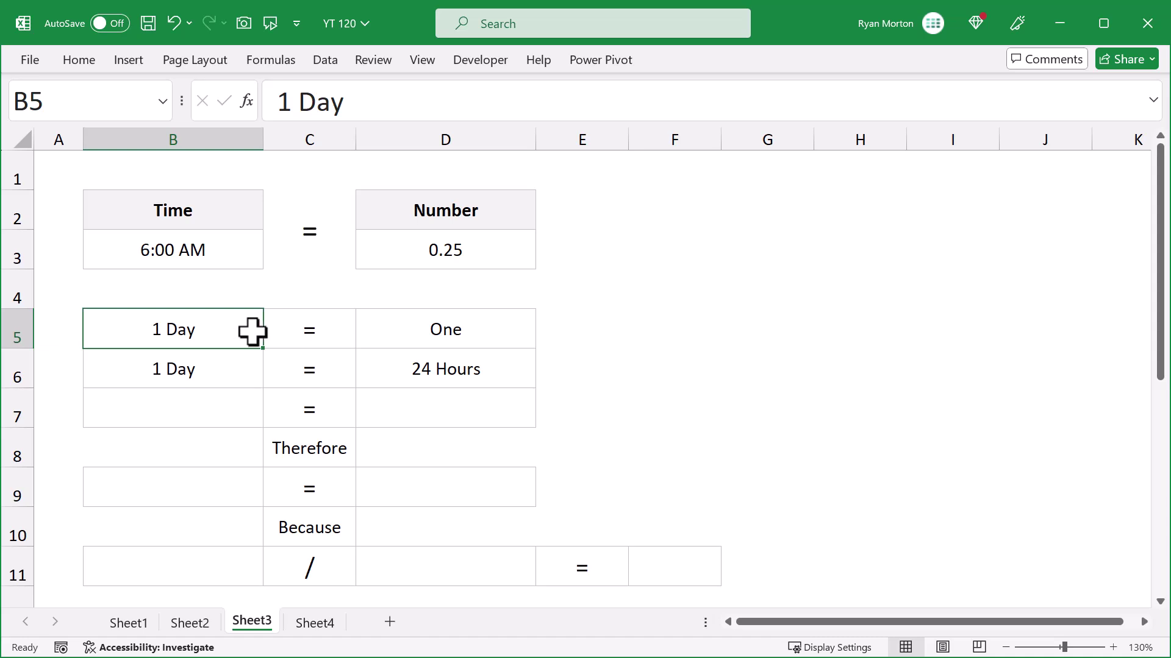
{"action": "left_click", "coordinate": [391, 325]}
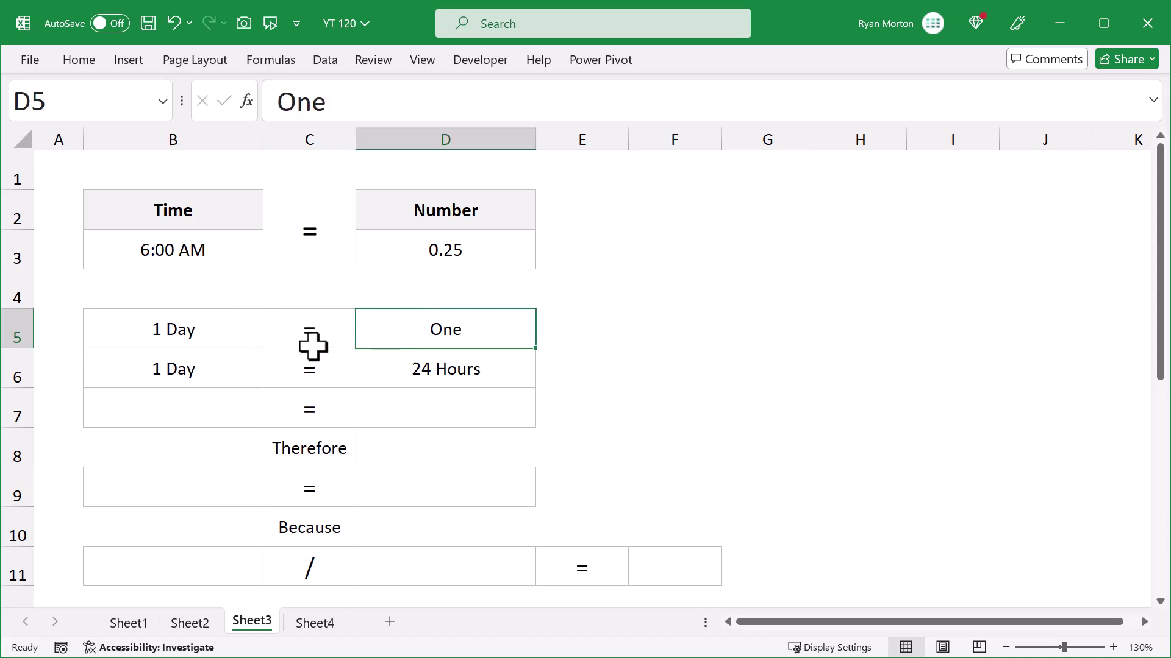
{"action": "left_click", "coordinate": [224, 370]}
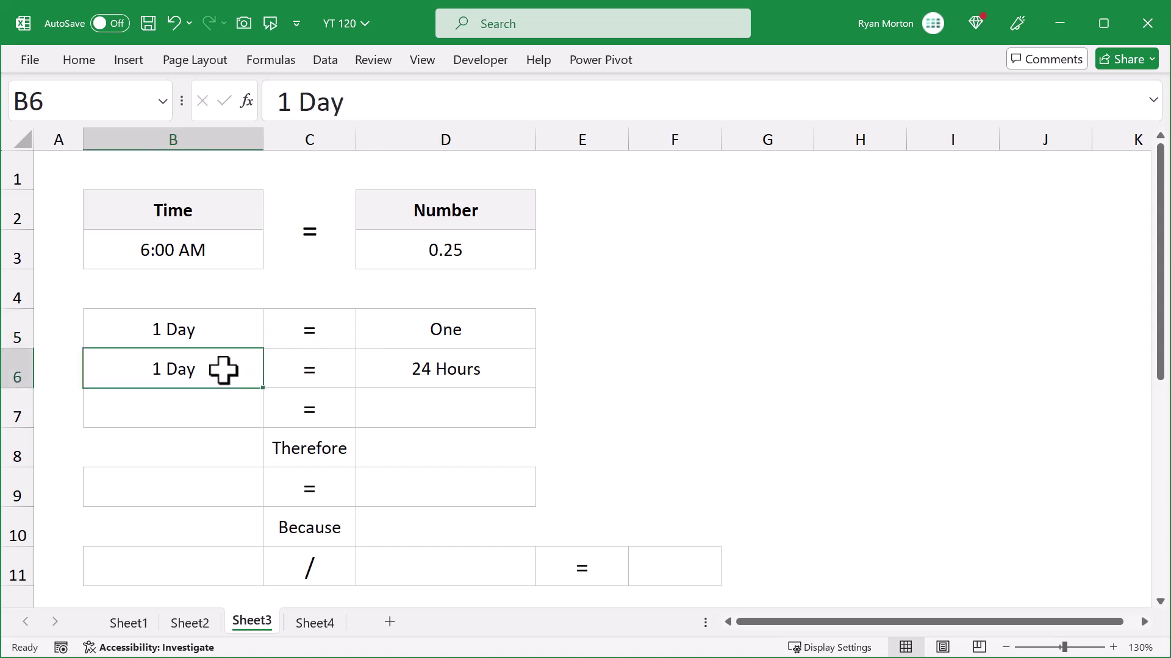
{"action": "left_click", "coordinate": [389, 364]}
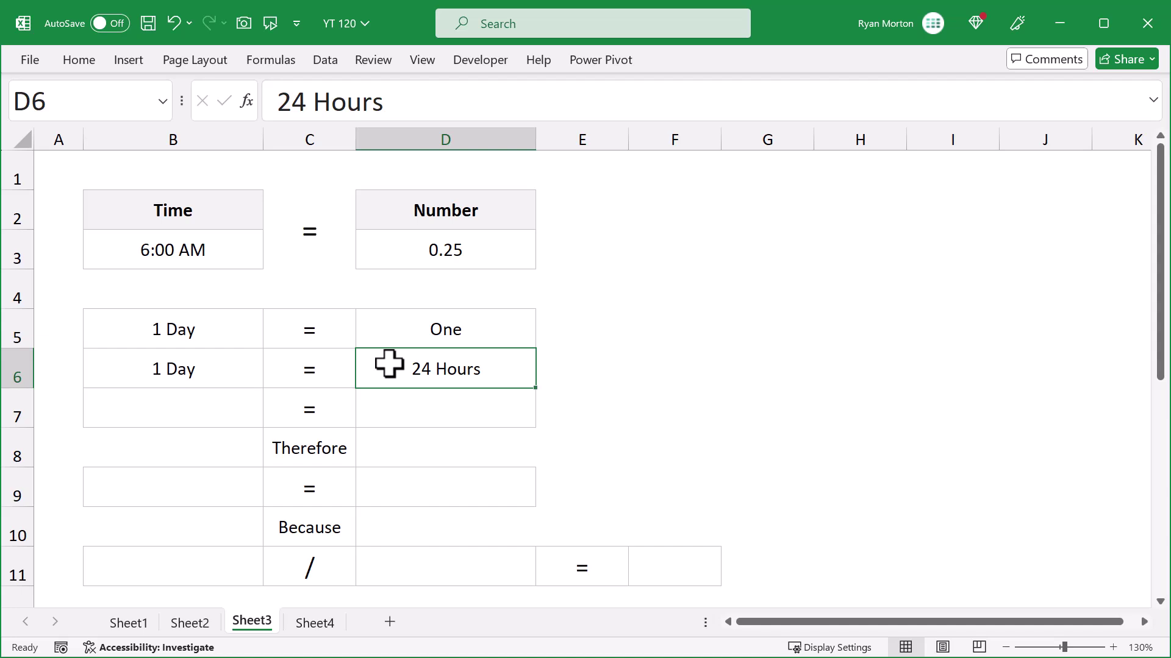
- Enter 6 am in B7 and B9 and inspect the formulas giving 0.25 in D7 and D9
{"action": "left_click", "coordinate": [225, 406]}
{"action": "type", "text": "6 am"}
{"action": "key", "text": "Tab"}
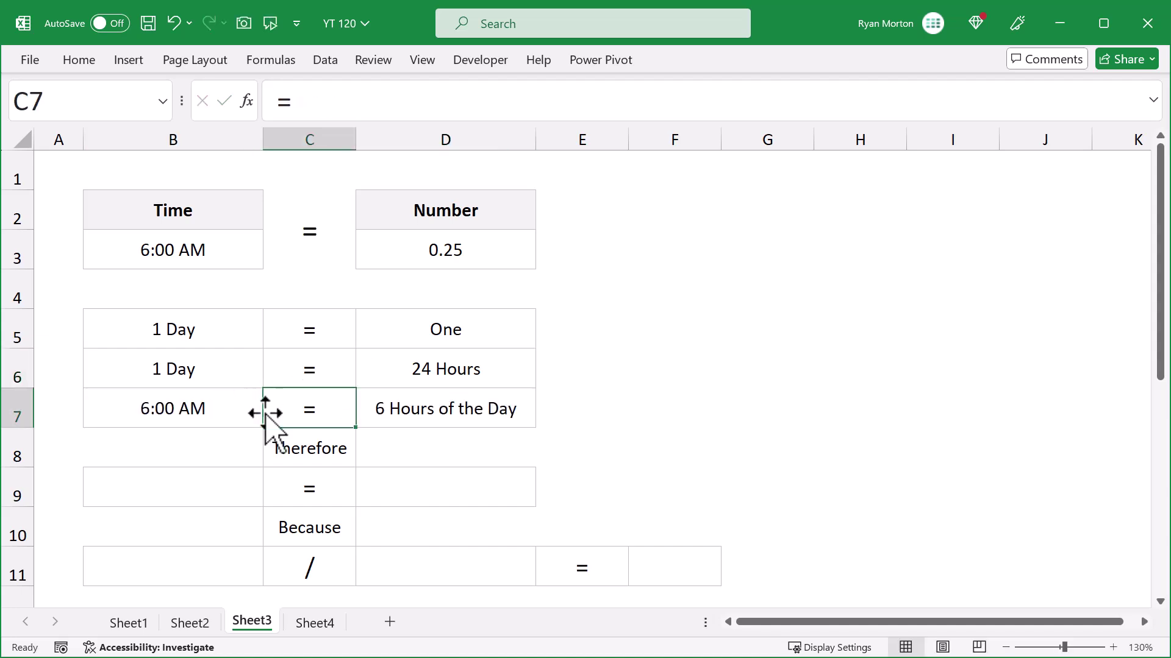
{"action": "left_click", "coordinate": [410, 408]}
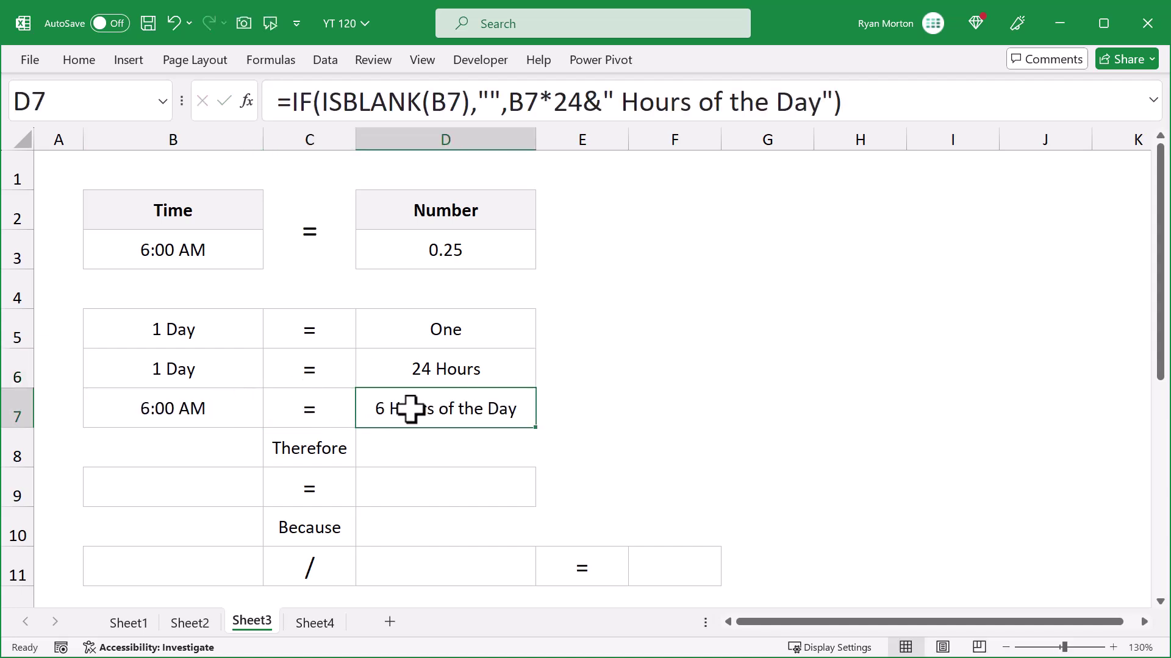
{"action": "left_click", "coordinate": [332, 449]}
{"action": "left_click", "coordinate": [194, 491]}
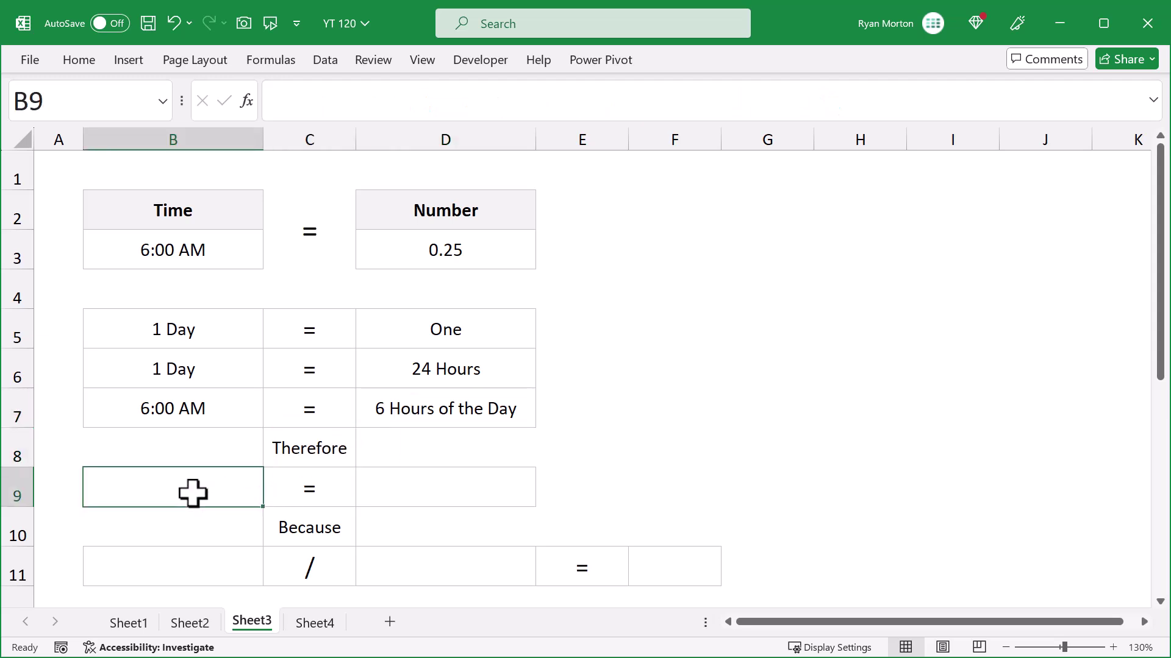
{"action": "type", "text": "6 am"}
{"action": "key", "text": "Tab"}
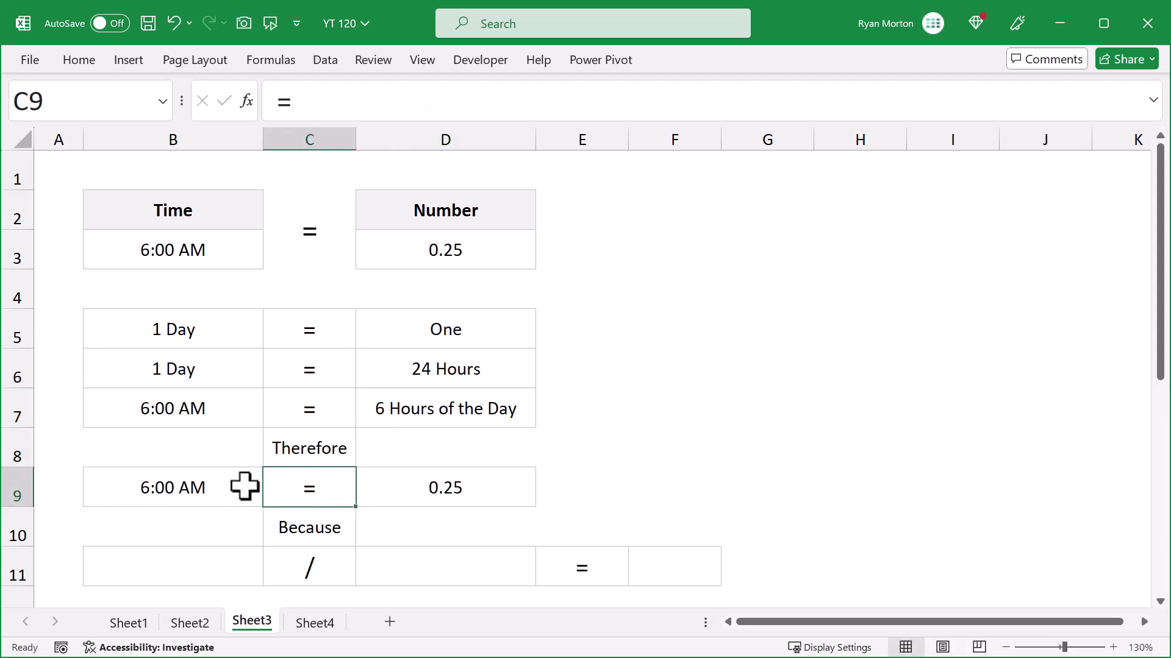
{"action": "left_click", "coordinate": [391, 491]}
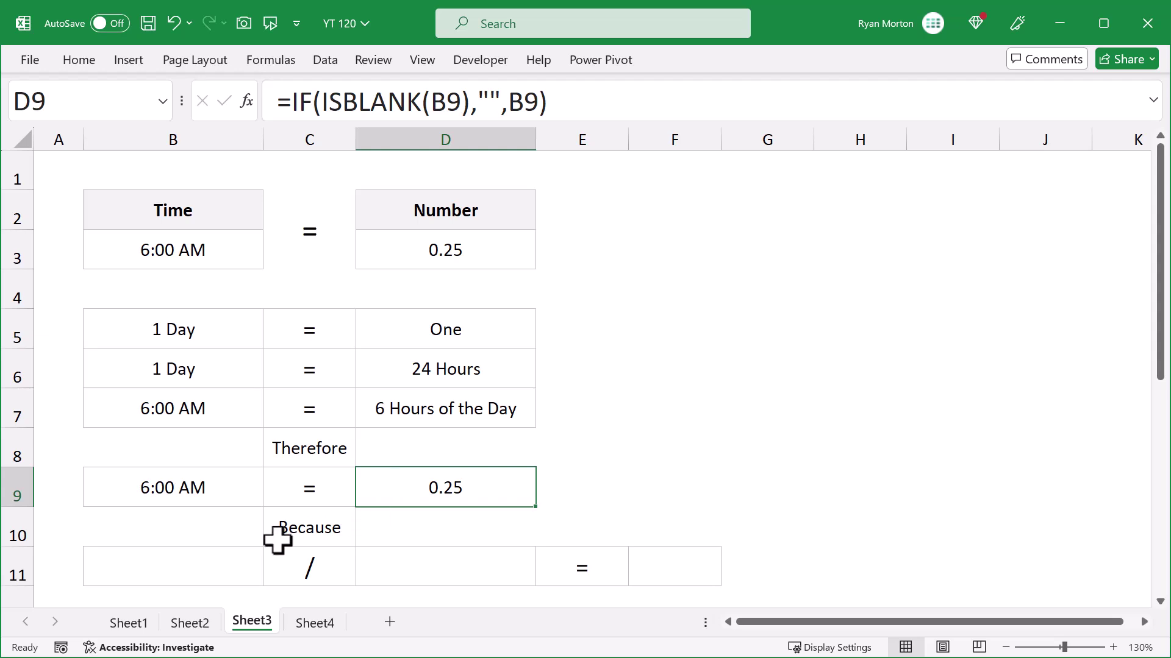
- Enter 6 in B11 and 24 in D11 so F11 computes 0.25, and check its formula
{"action": "left_click", "coordinate": [227, 562]}
{"action": "type", "text": "6"}
{"action": "left_click", "coordinate": [421, 573]}
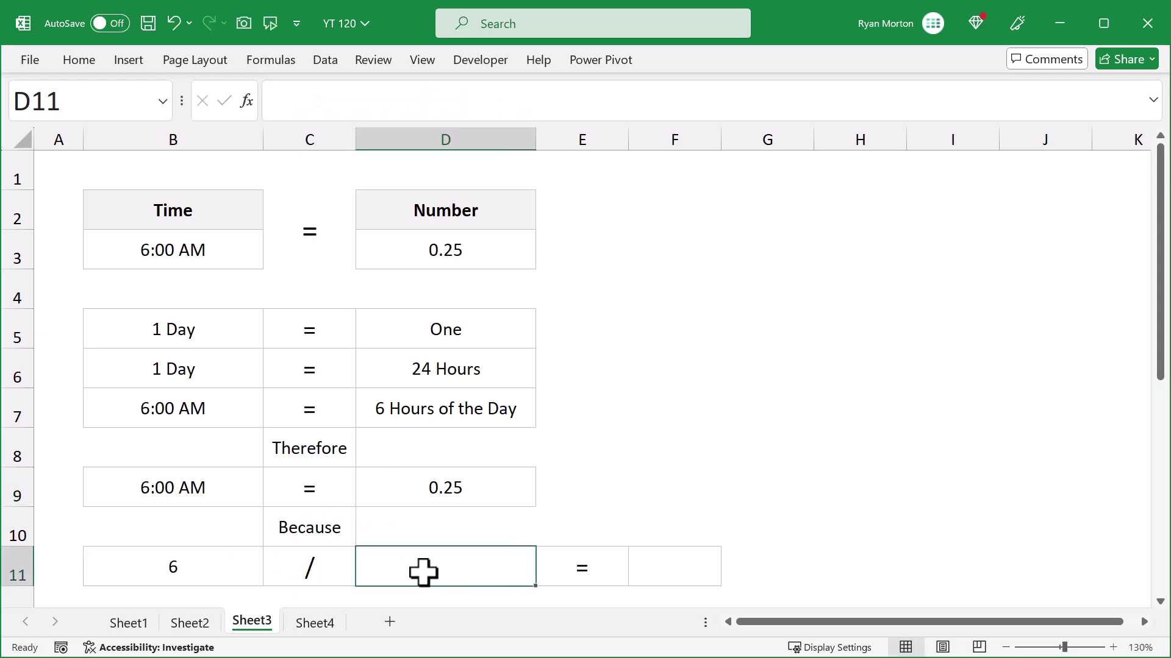
{"action": "type", "text": "24"}
{"action": "key", "text": "Return"}
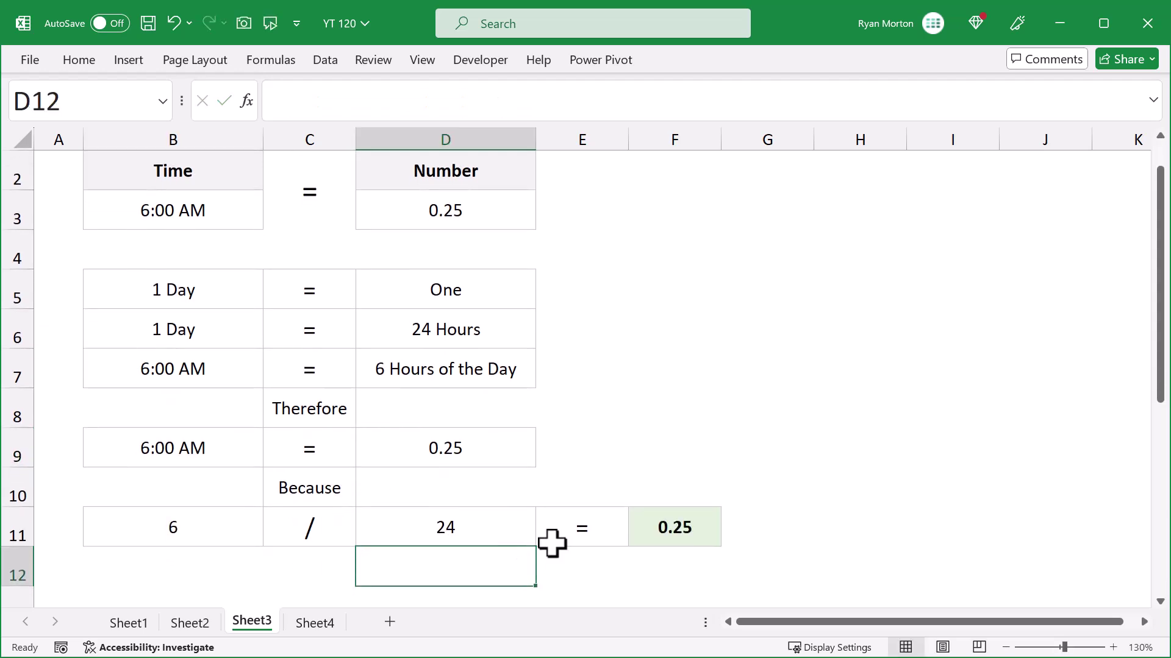
{"action": "left_click", "coordinate": [695, 522]}
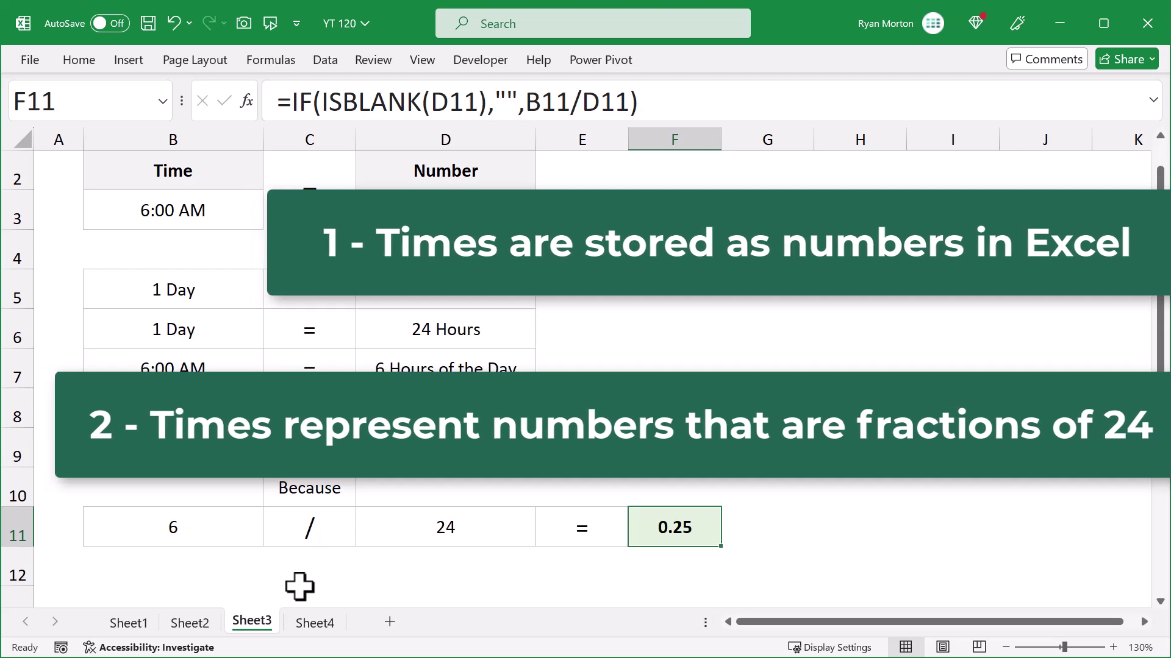
- Switch to the Sheet4 tab with the start time, stop time and hours tables
{"action": "left_click", "coordinate": [314, 623]}
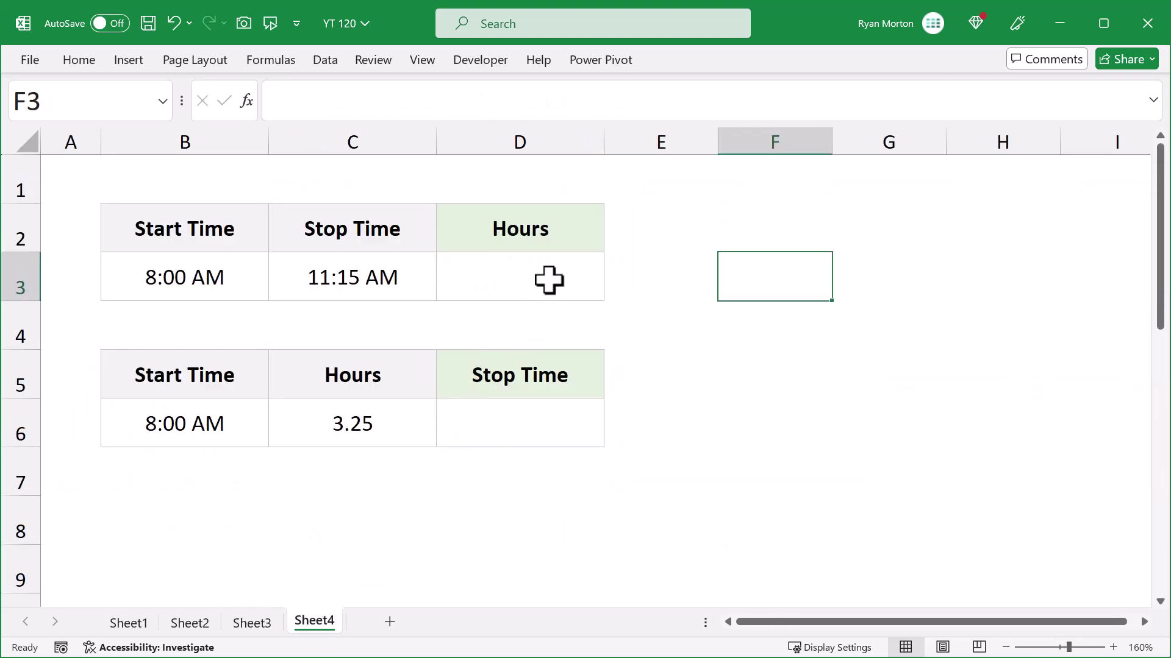
- Enter =C3-B3 in Sheet4's Hours cell D3, which shows 0.14
{"action": "left_click", "coordinate": [549, 280]}
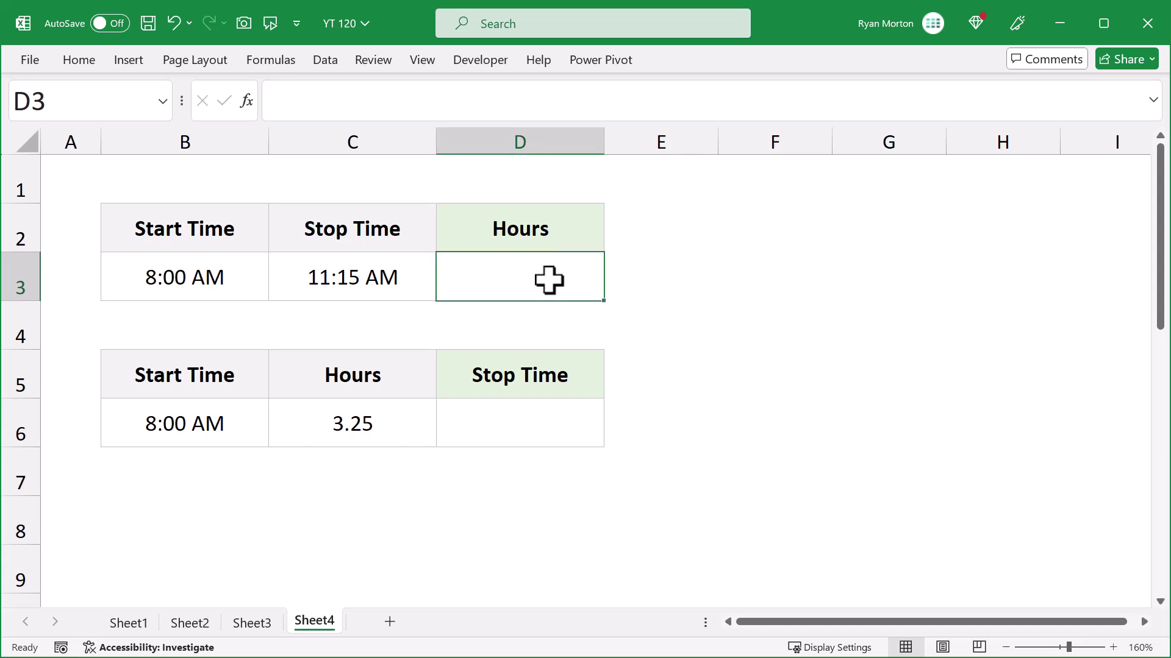
{"action": "left_click", "coordinate": [670, 107]}
{"action": "type", "text": "="}
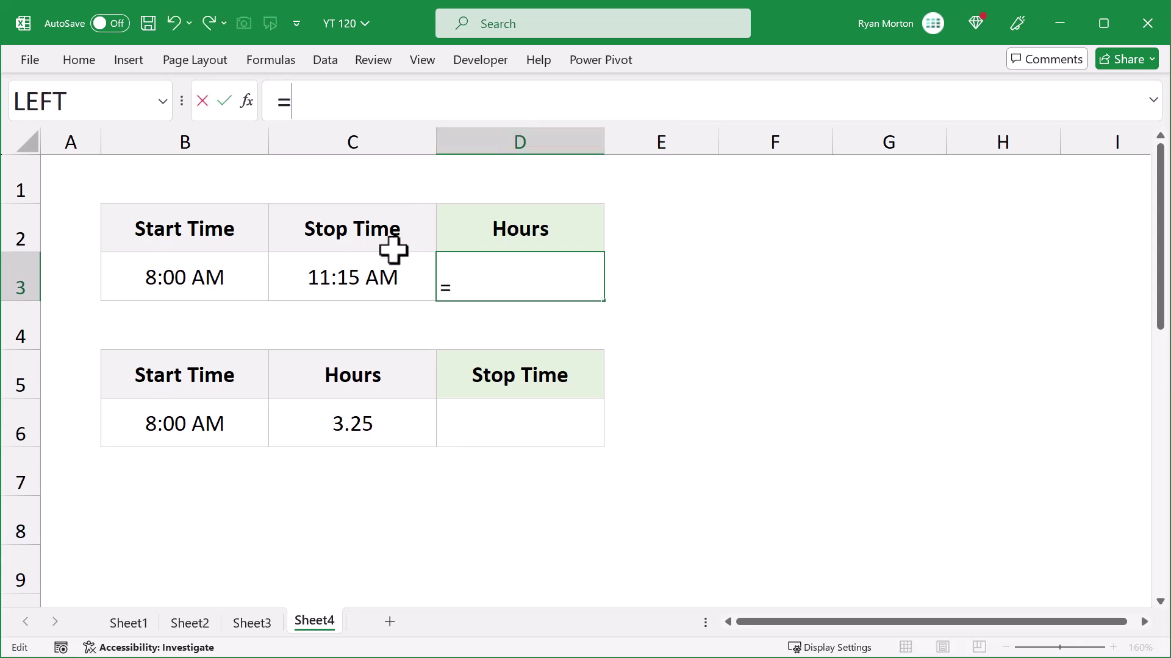
{"action": "left_click", "coordinate": [393, 254]}
{"action": "type", "text": "-"}
{"action": "left_click", "coordinate": [218, 281]}
{"action": "key", "text": "Return"}
{"action": "left_click", "coordinate": [565, 278]}
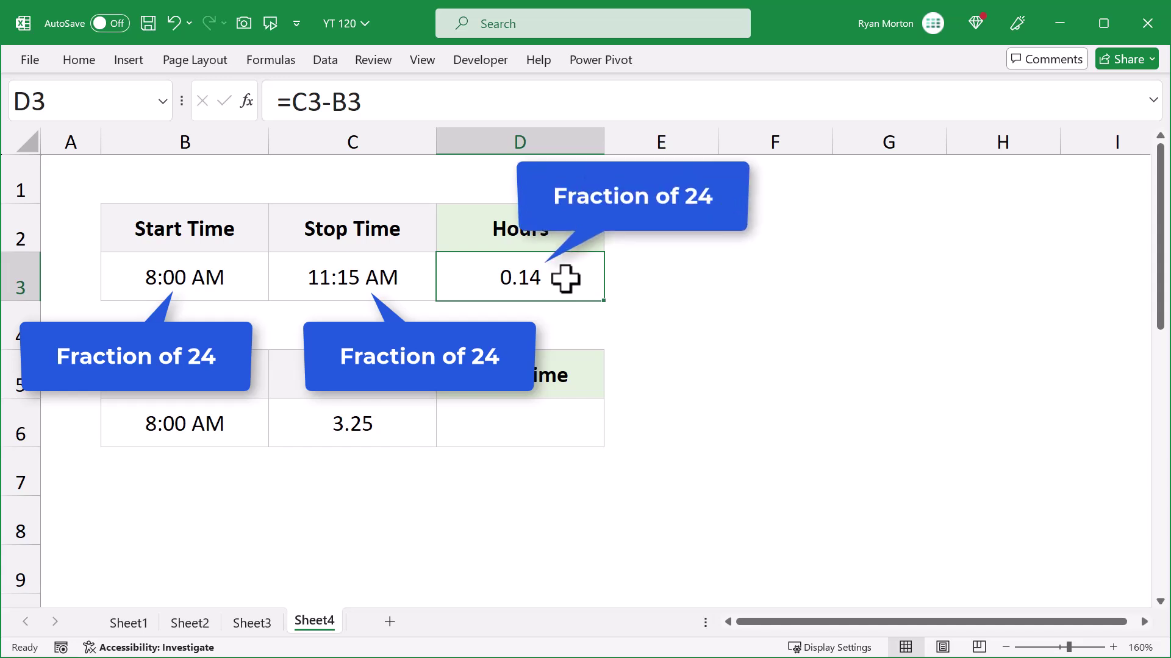
- Edit the D3 formula to =(C3-B3)*24 so it shows 3.25 hours
{"action": "left_click", "coordinate": [294, 104]}
{"action": "type", "text": "("}
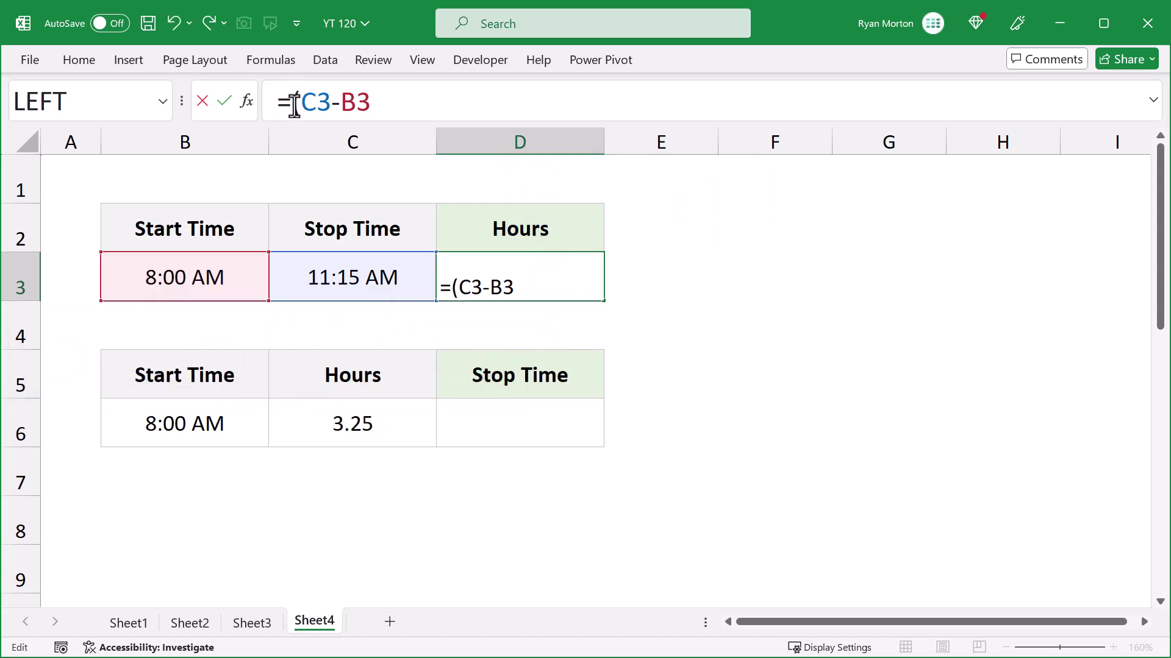
{"action": "left_click", "coordinate": [384, 102]}
{"action": "type", "text": ")*24"}
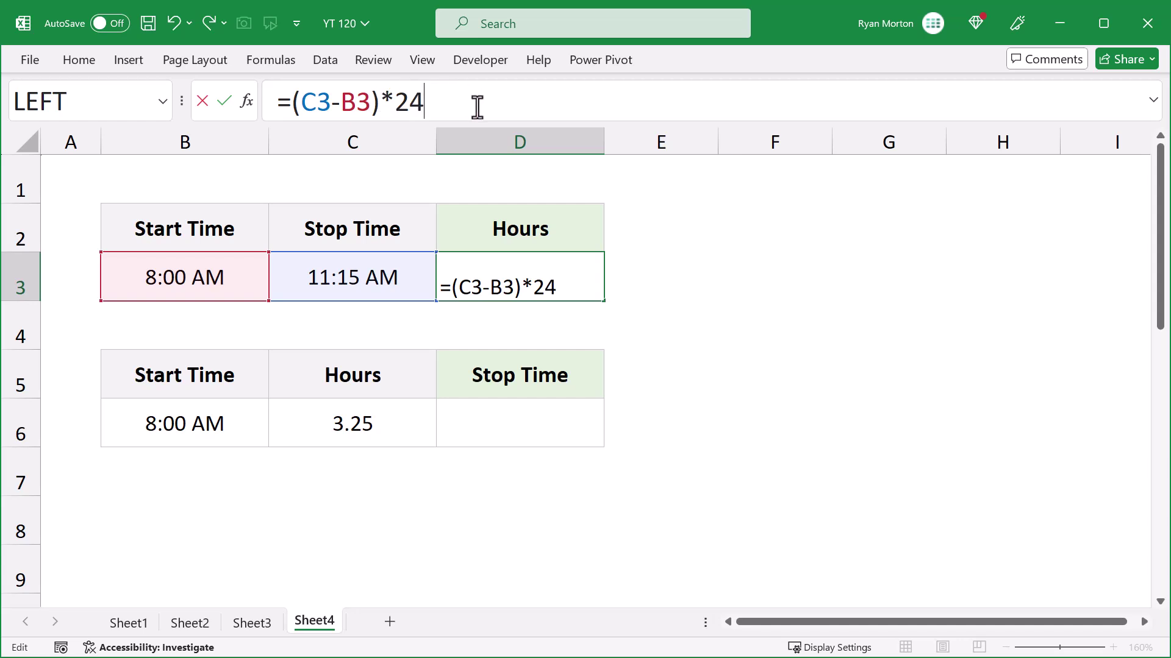
{"action": "key", "text": "Return"}
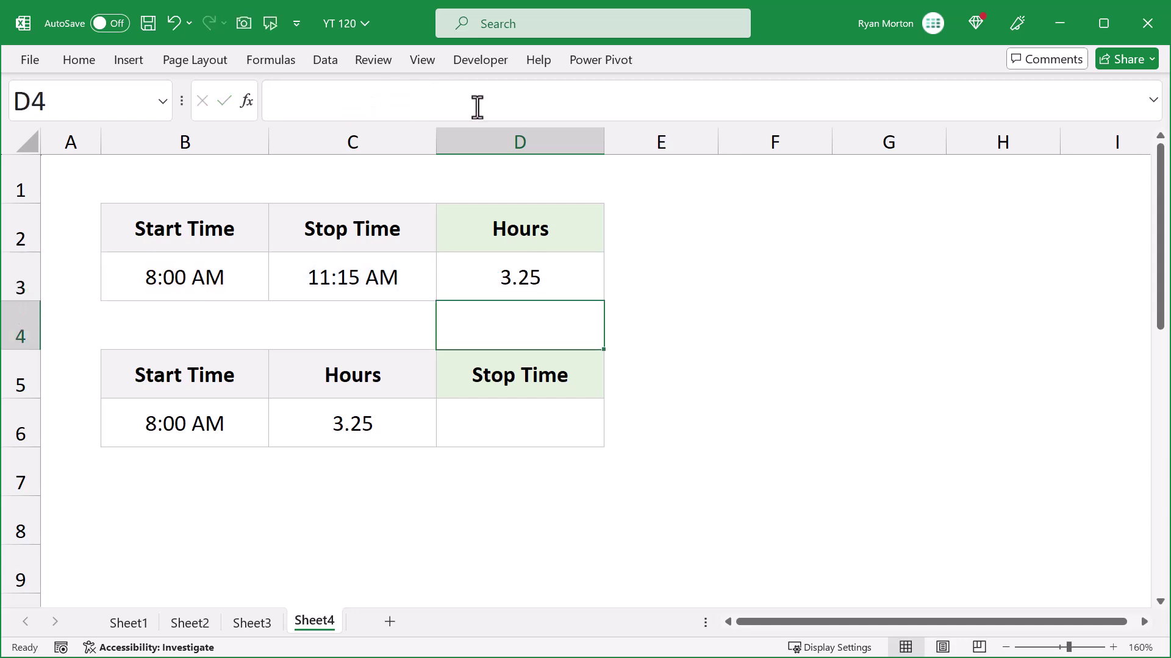
{"action": "left_click", "coordinate": [576, 278]}
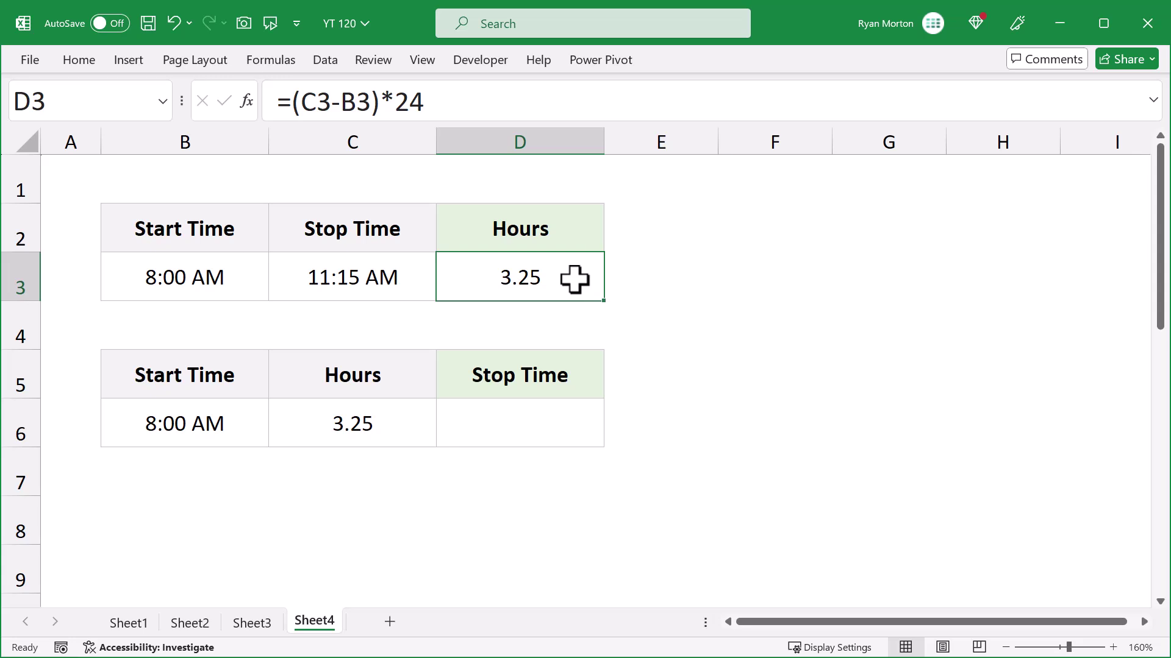
- Enter =C6/24+B6 in Stop Time cell D6, giving 11:15 AM
{"action": "left_click", "coordinate": [521, 421]}
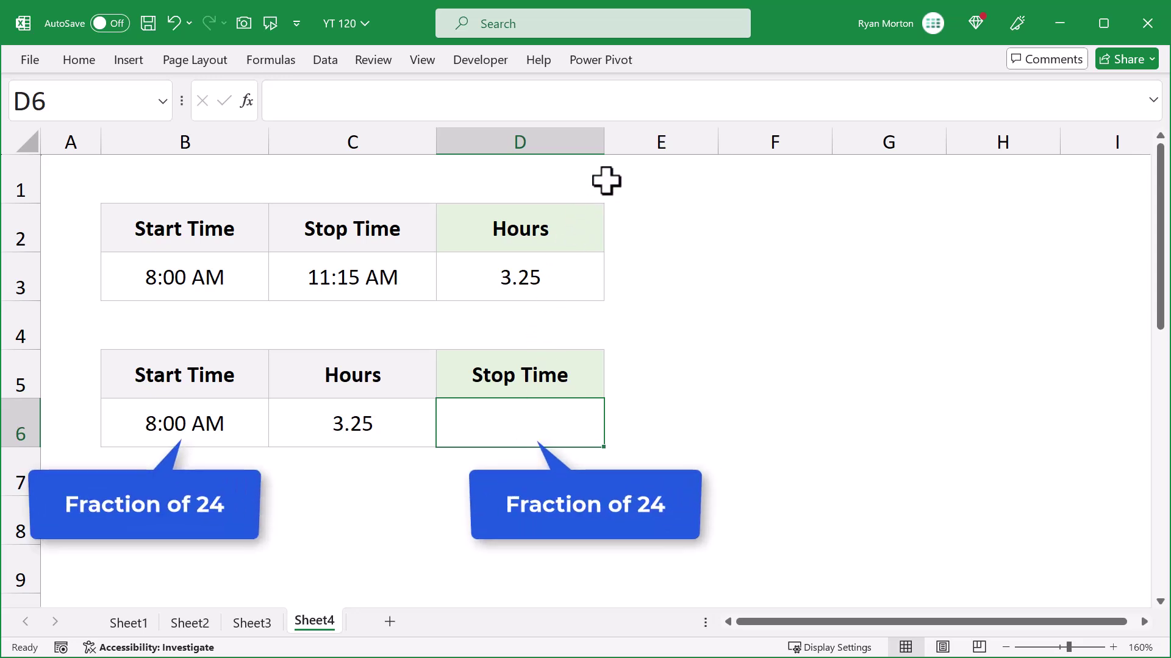
{"action": "left_click", "coordinate": [657, 98]}
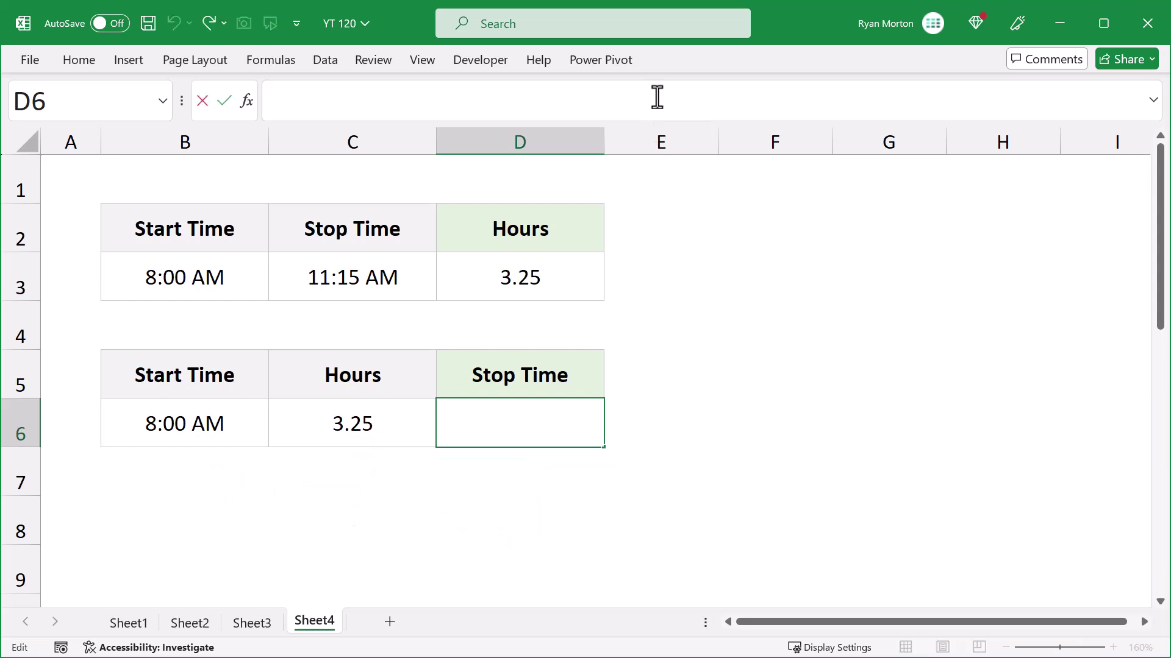
{"action": "type", "text": "="}
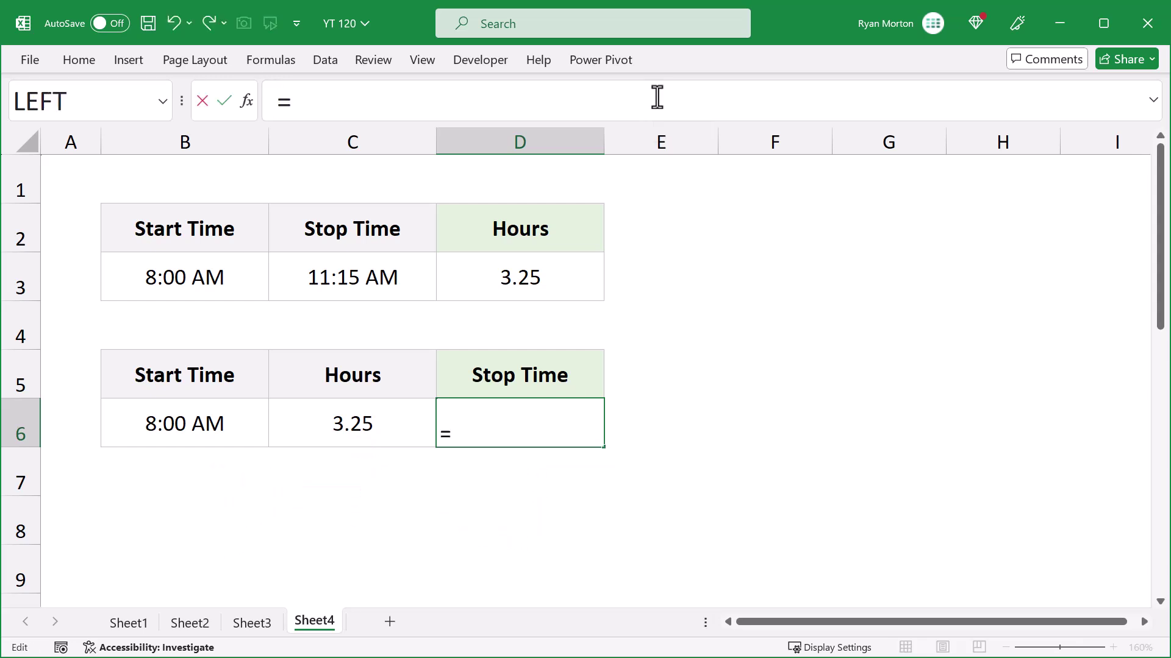
{"action": "left_click", "coordinate": [401, 410]}
{"action": "type", "text": "/"}
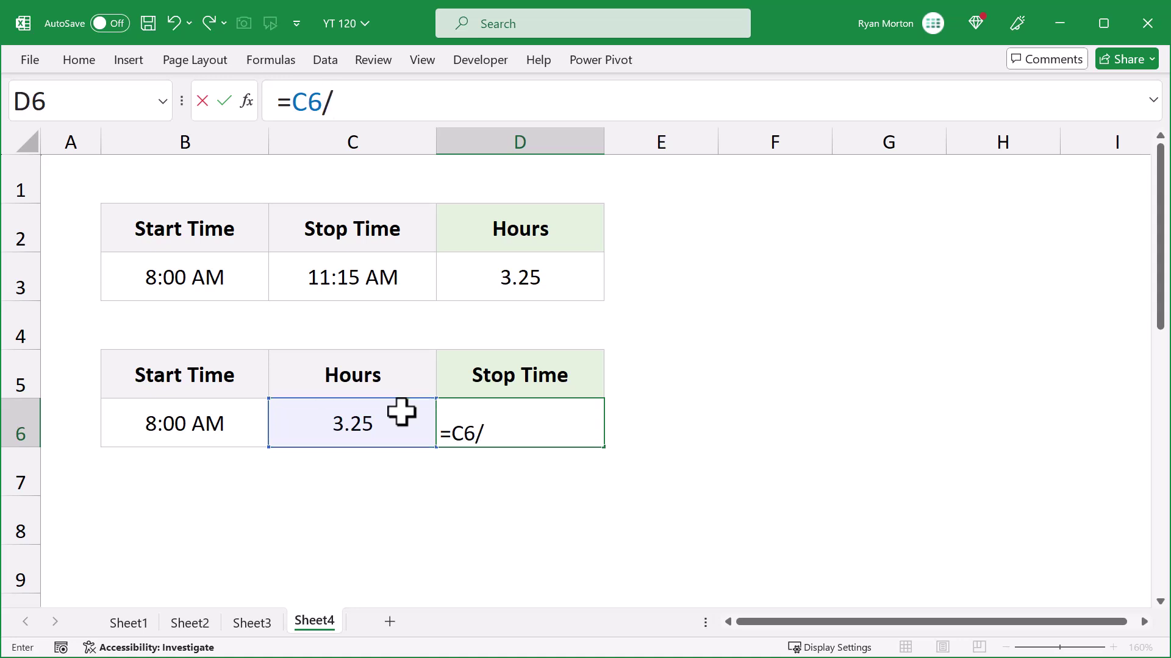
{"action": "type", "text": "24+"}
{"action": "left_click", "coordinate": [246, 423]}
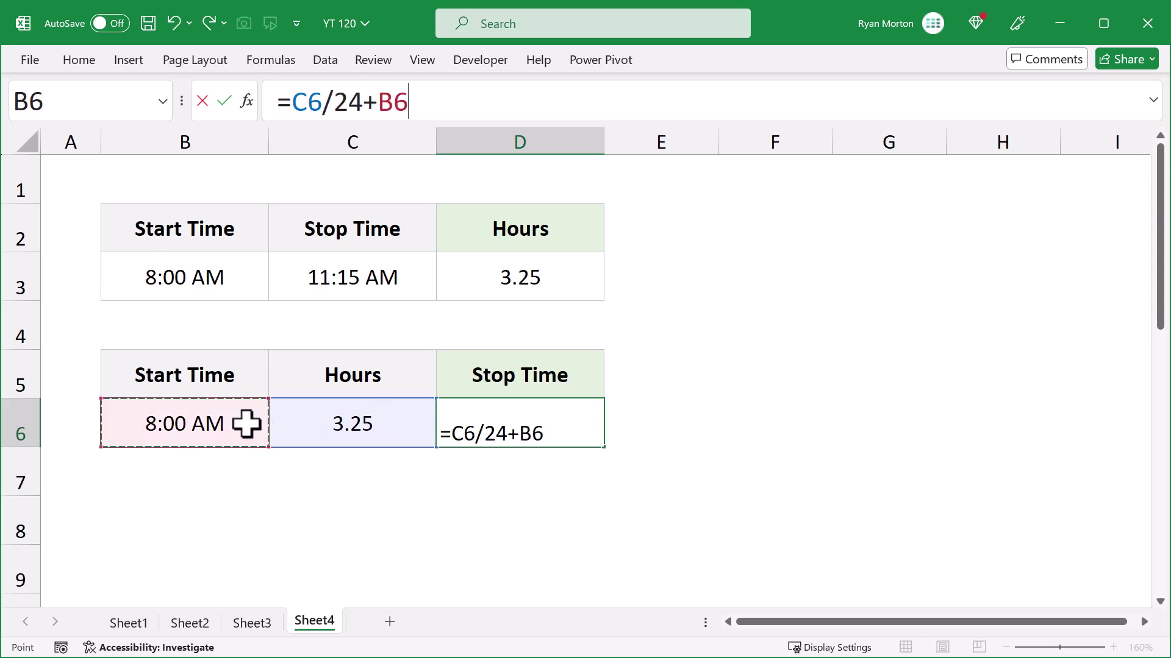
{"action": "key", "text": "Return"}
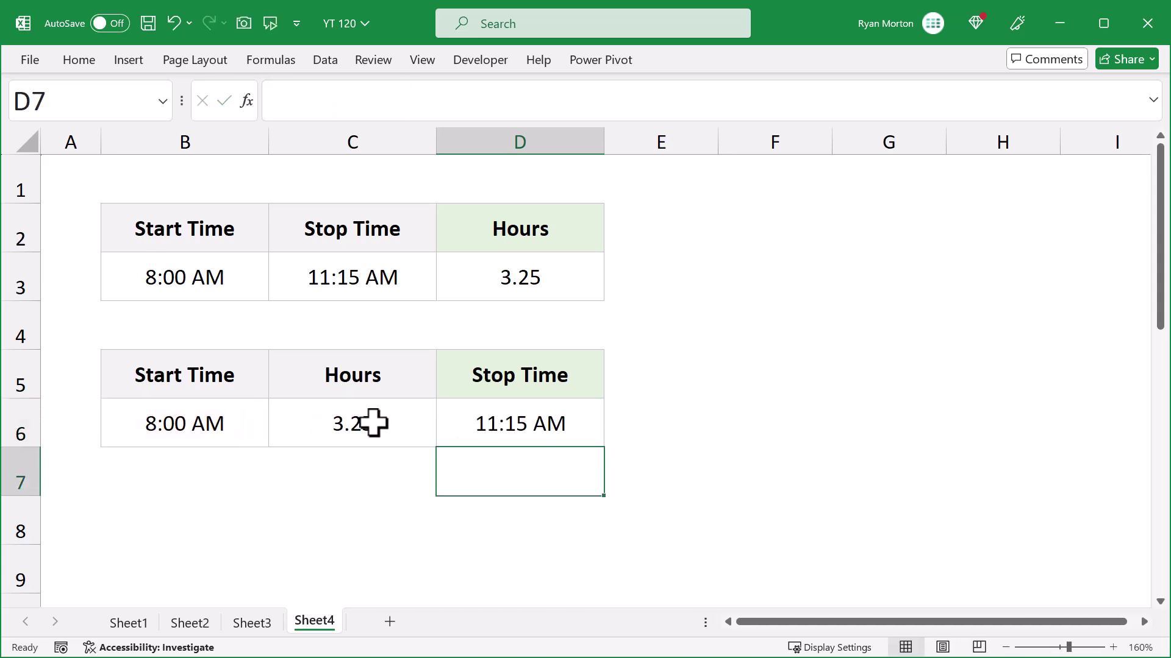
{"action": "left_click", "coordinate": [595, 425]}
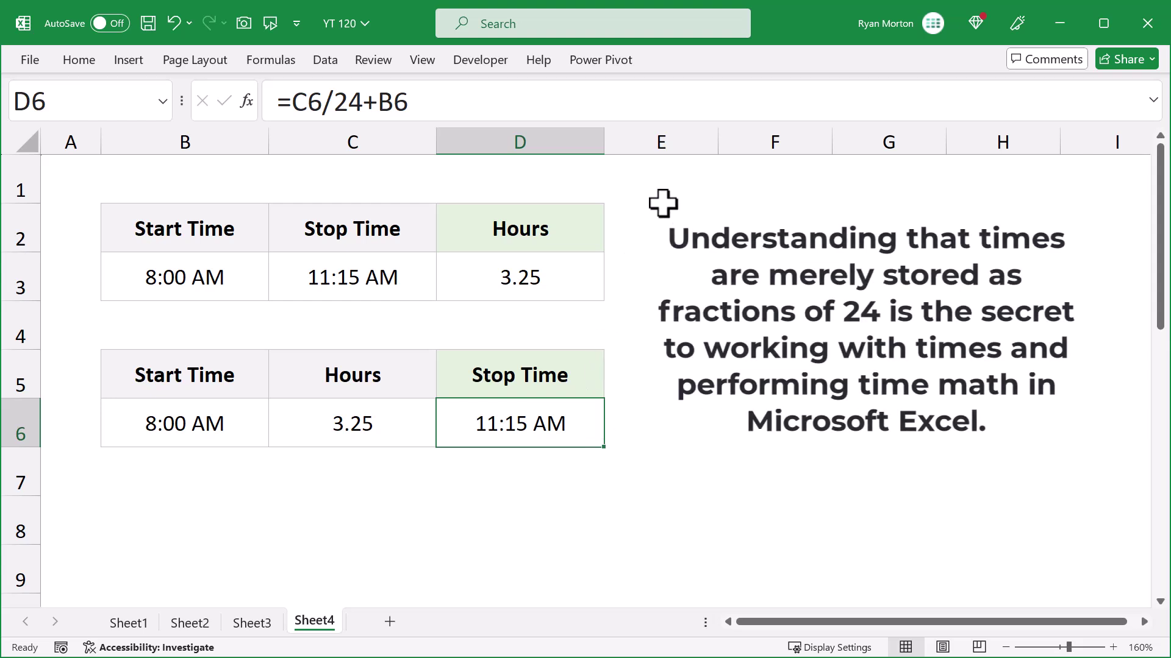
{"action": "left_click", "coordinate": [709, 100]}
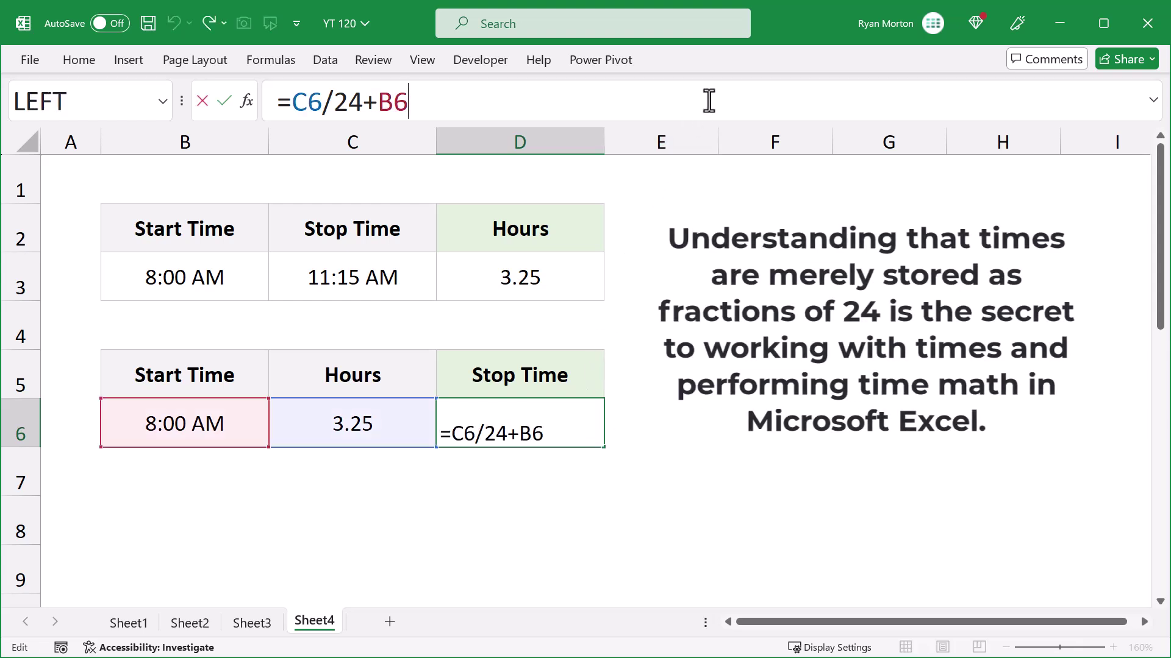
{"action": "key", "text": "Return"}
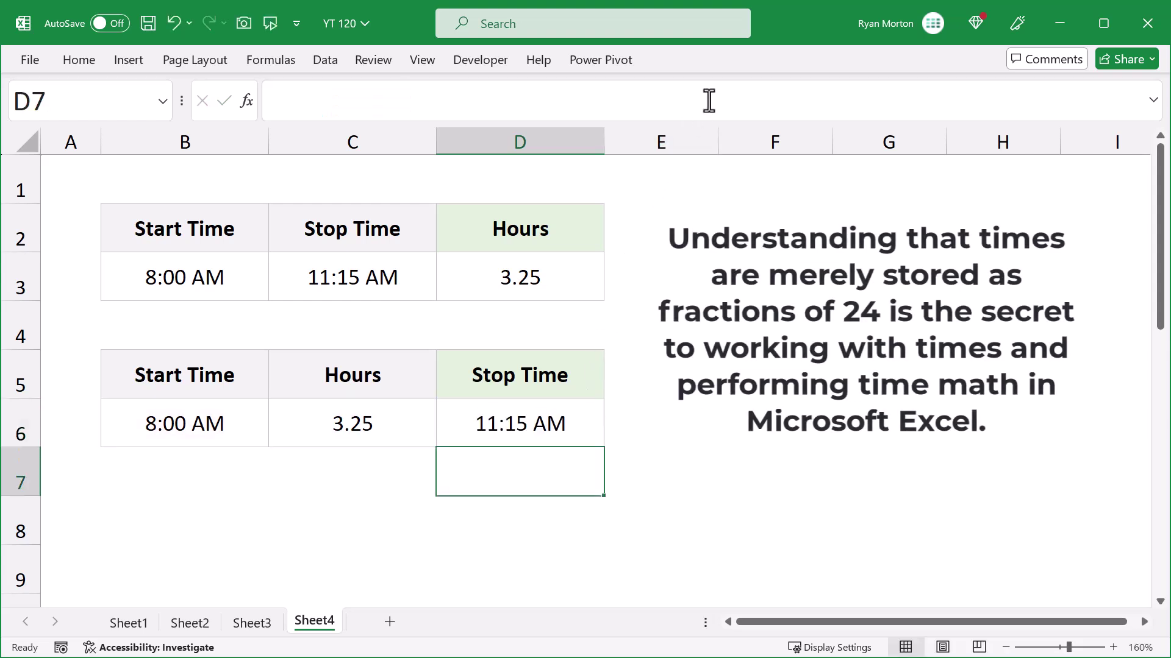
{"action": "left_click", "coordinate": [593, 422]}
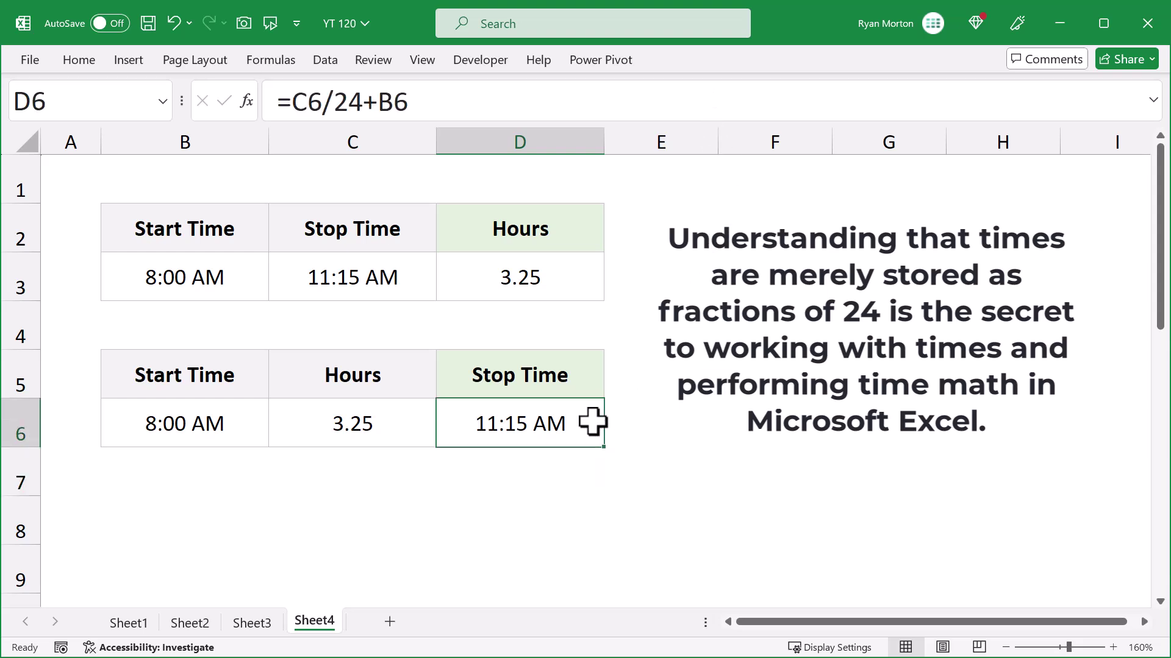